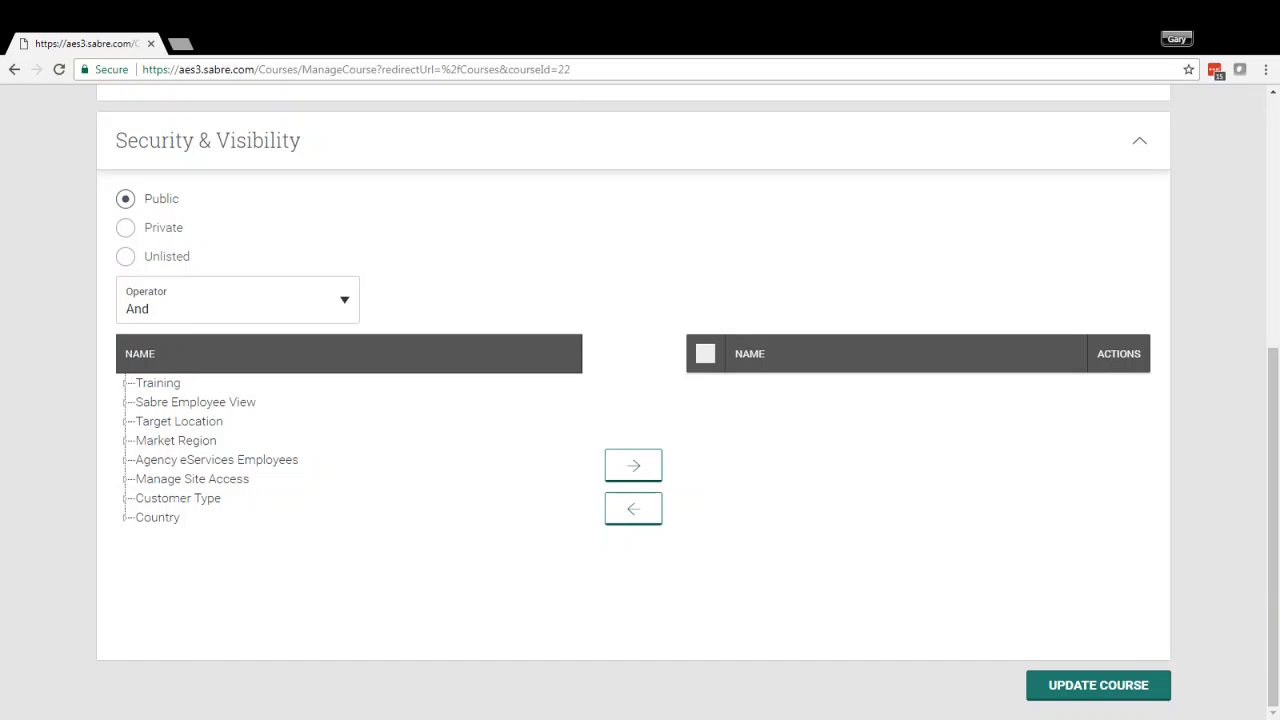
Add the South Pacific market region from Target Location to the course's selected visibility groups
{"action": "left_click", "coordinate": [125, 421]}
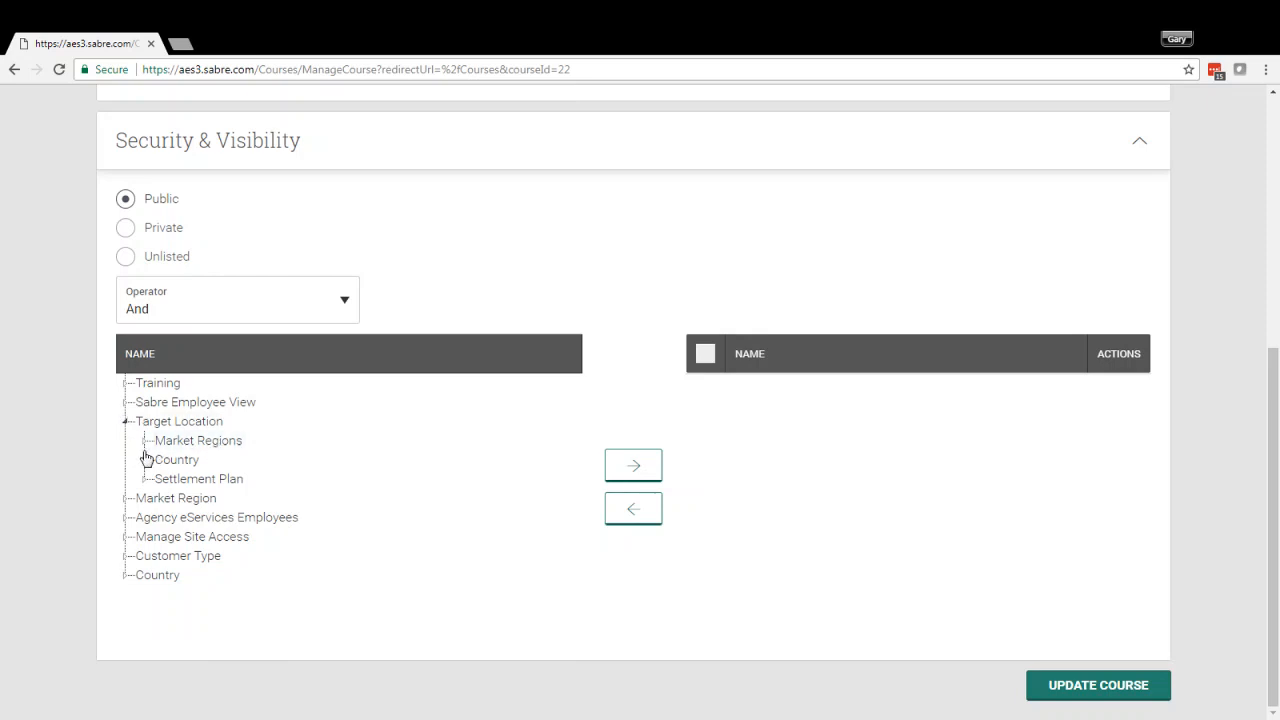
{"action": "left_click", "coordinate": [144, 441]}
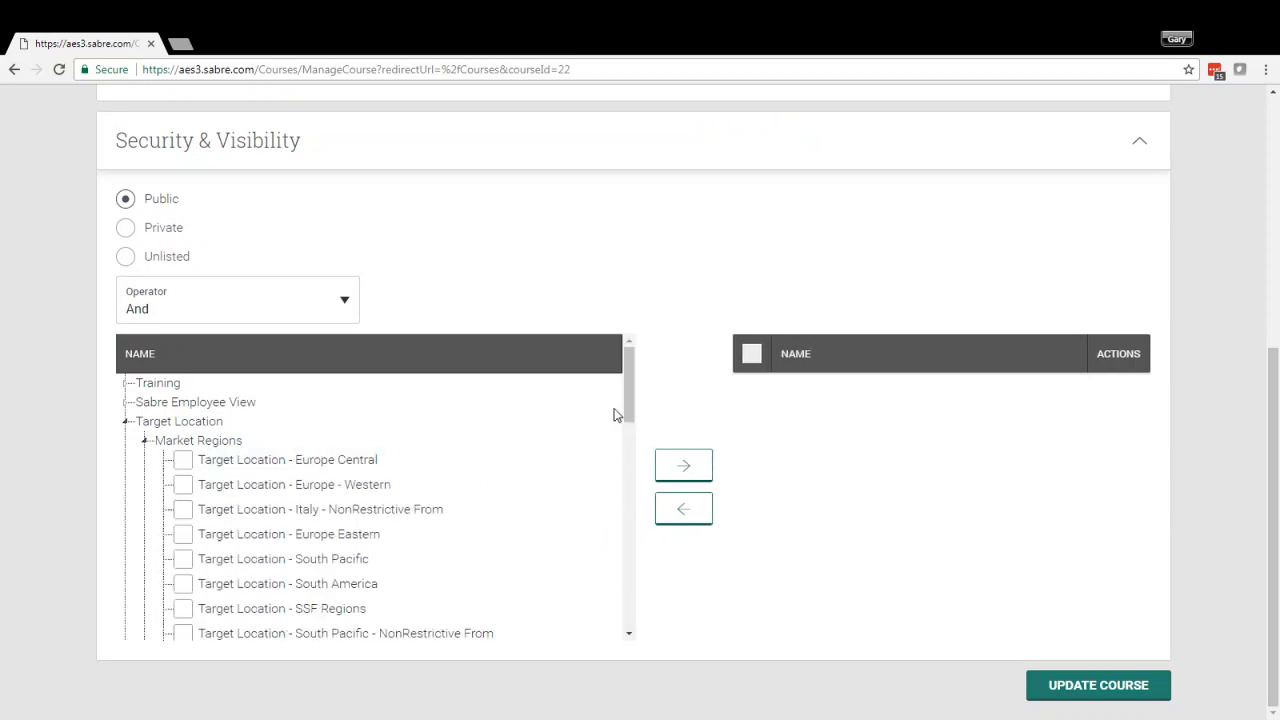
{"action": "left_click_drag", "start_coordinate": [632, 400], "coordinate": [634, 443]}
{"action": "left_click", "coordinate": [185, 400]}
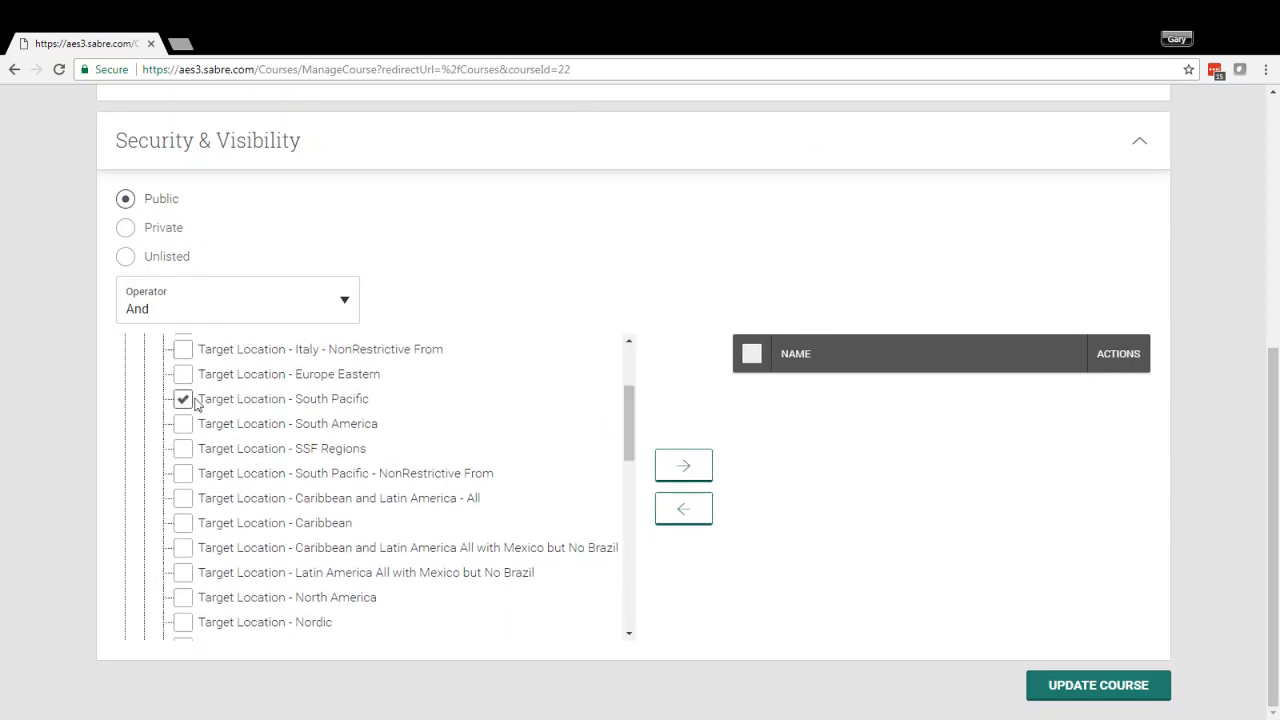
{"action": "left_click", "coordinate": [689, 464]}
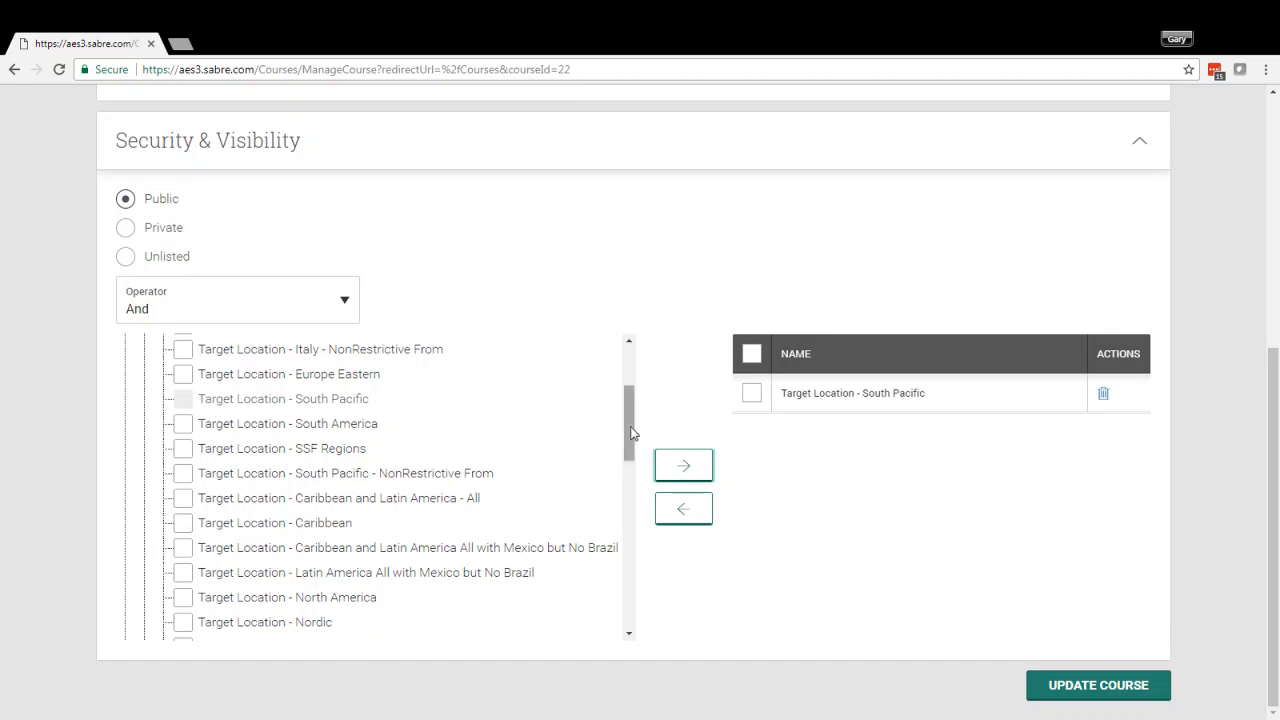
Add the Asia market region from Target Location to the selected visibility groups
{"action": "left_click_drag", "start_coordinate": [633, 432], "coordinate": [637, 520]}
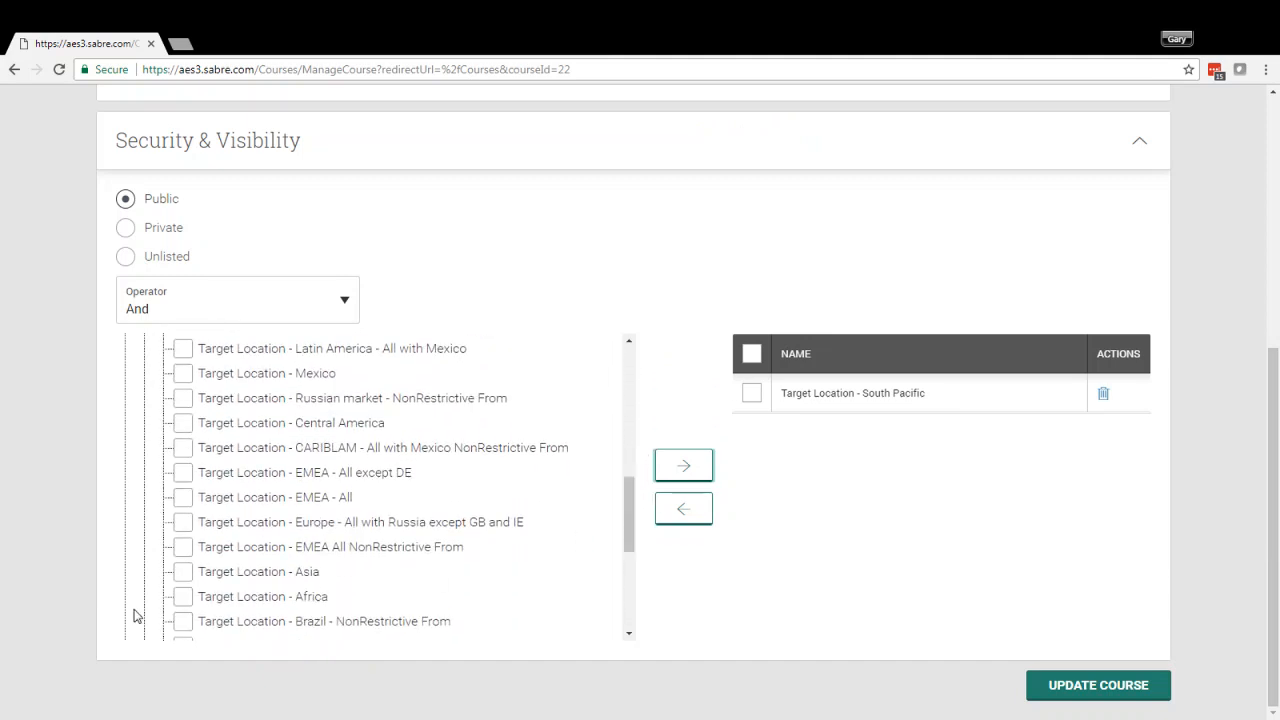
{"action": "left_click", "coordinate": [183, 573]}
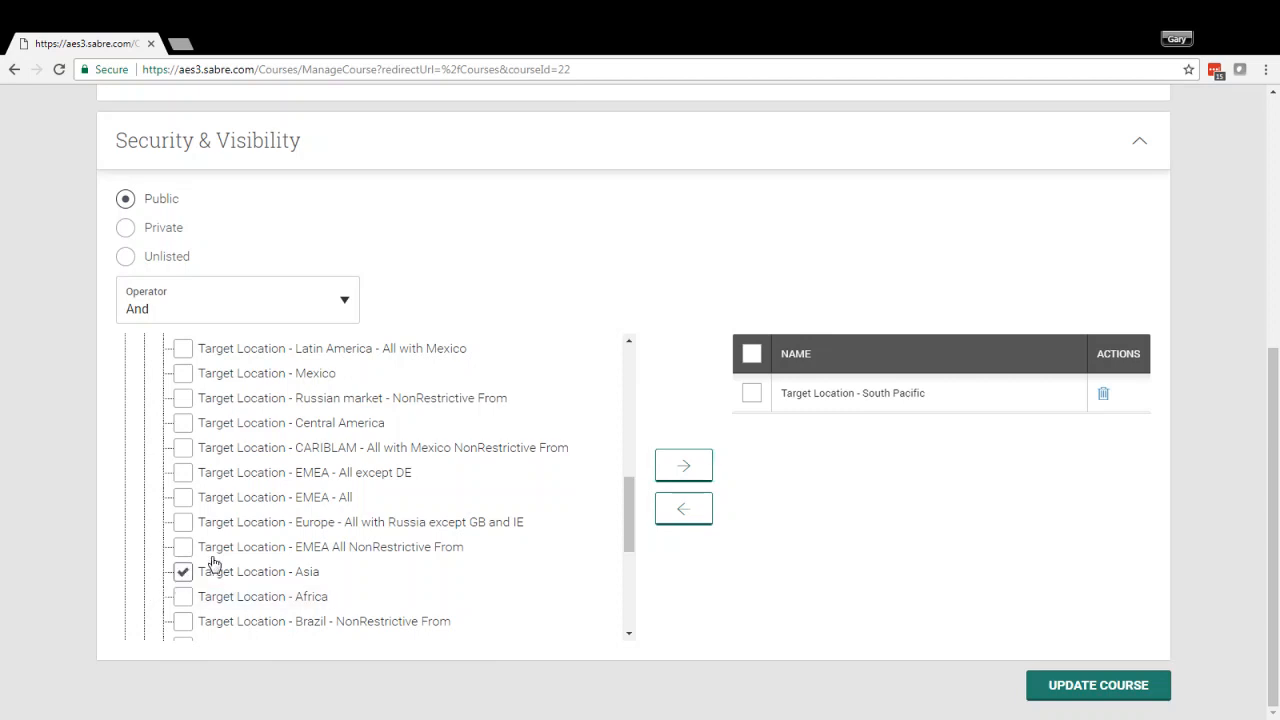
{"action": "left_click", "coordinate": [676, 472]}
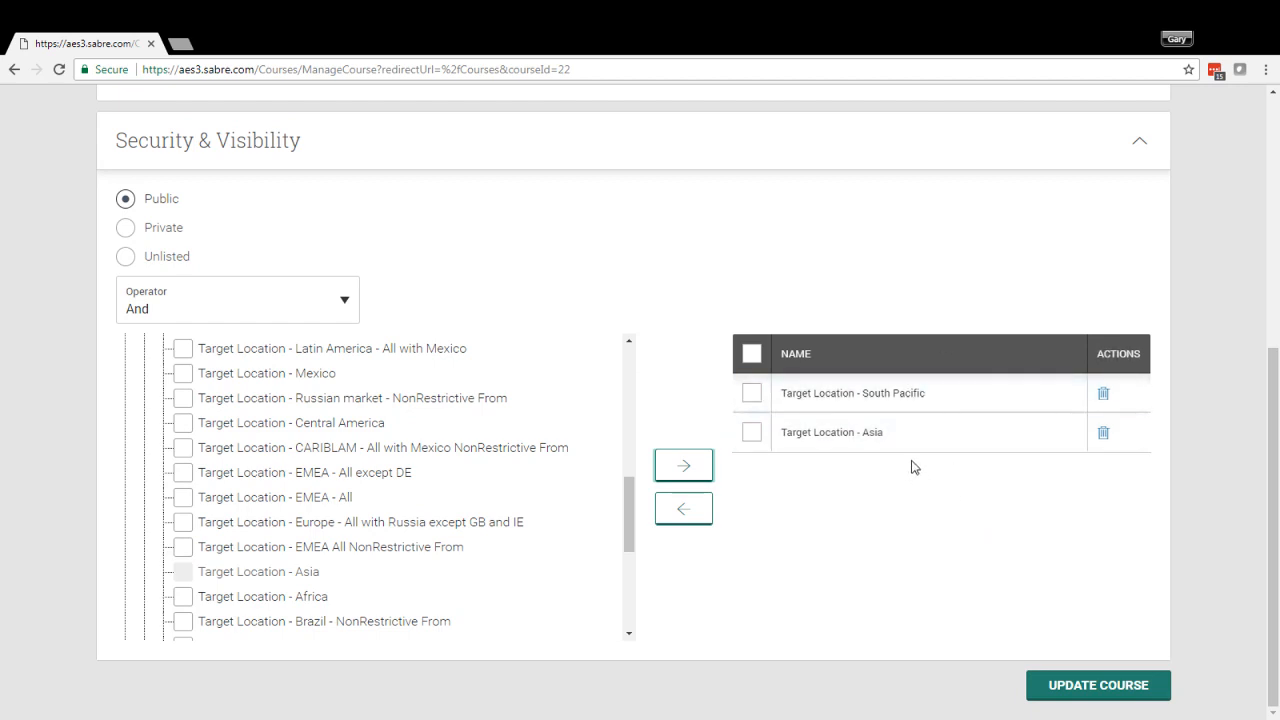
Set the operator that combines the selected visibility groups to Or
{"action": "left_click", "coordinate": [259, 301]}
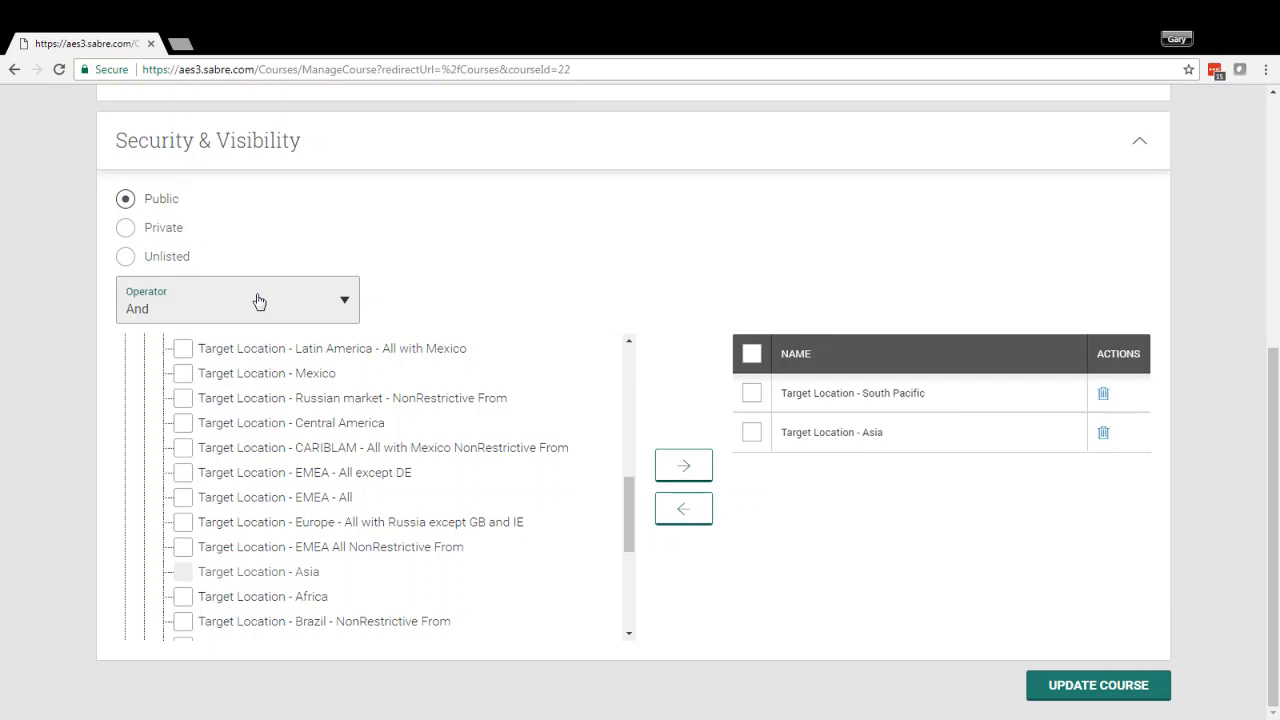
{"action": "left_click", "coordinate": [259, 301]}
{"action": "left_click", "coordinate": [230, 360]}
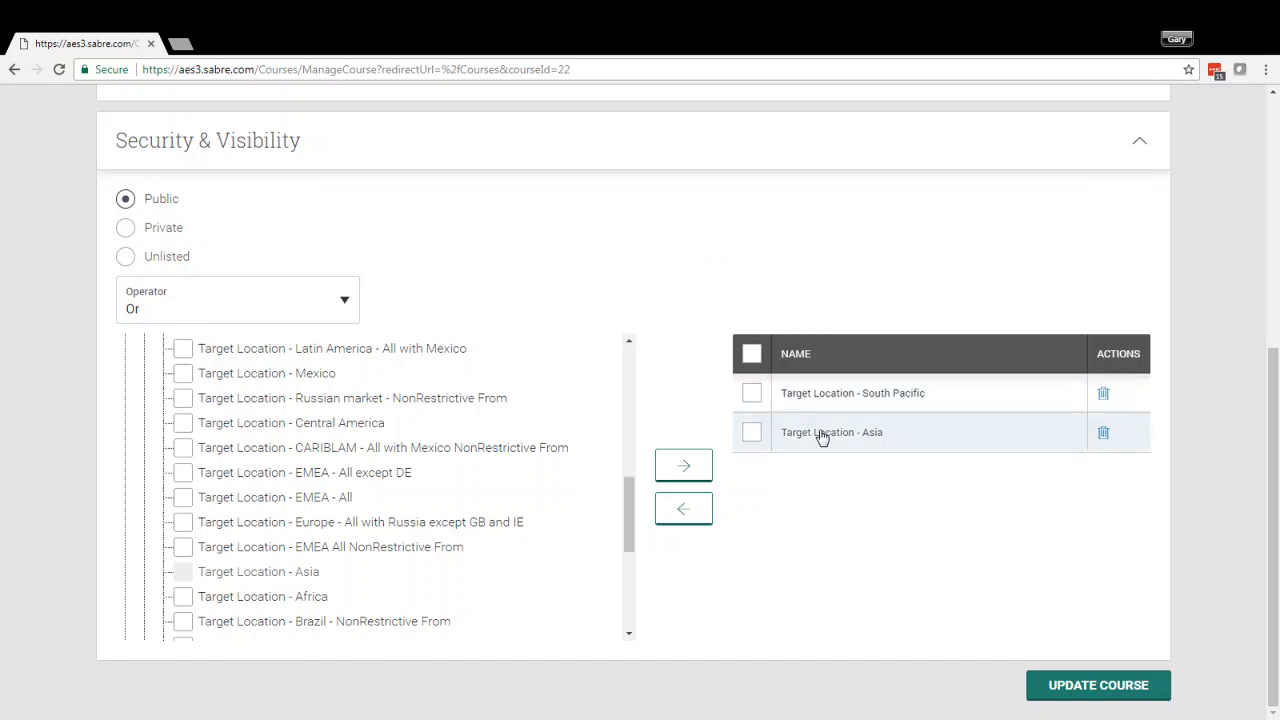
{"action": "left_click", "coordinate": [252, 341]}
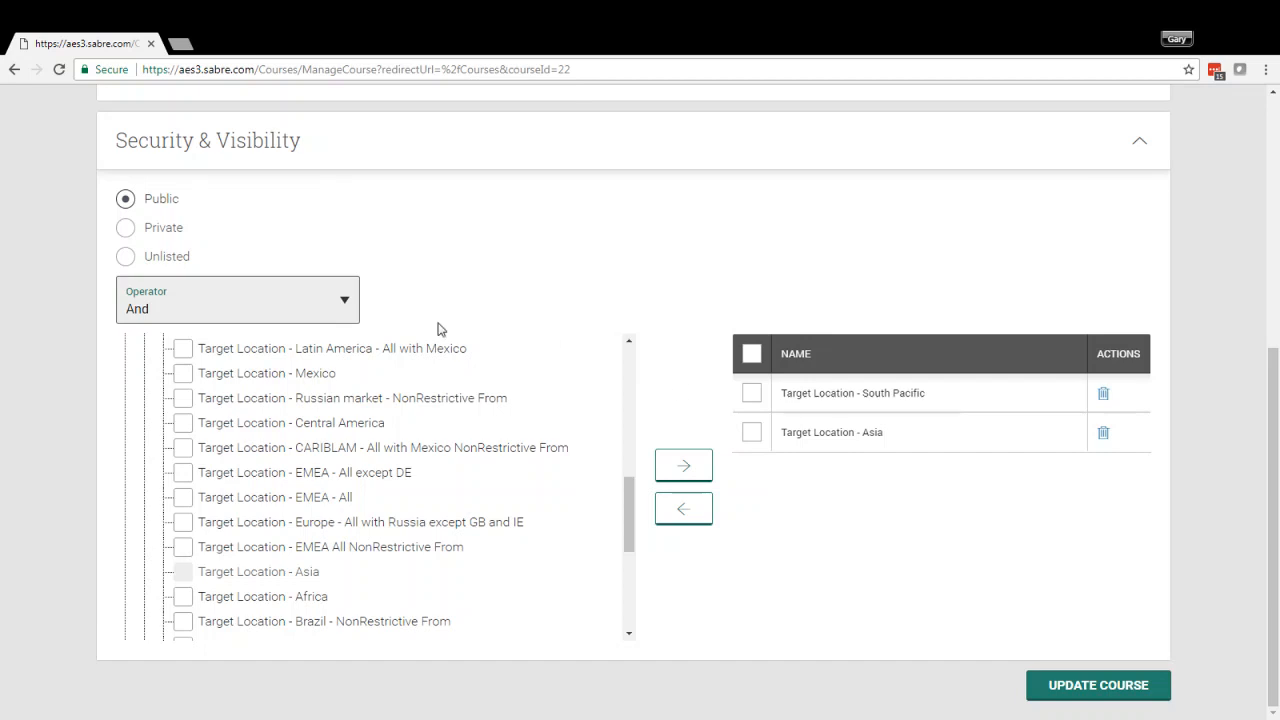
{"action": "left_click", "coordinate": [263, 357]}
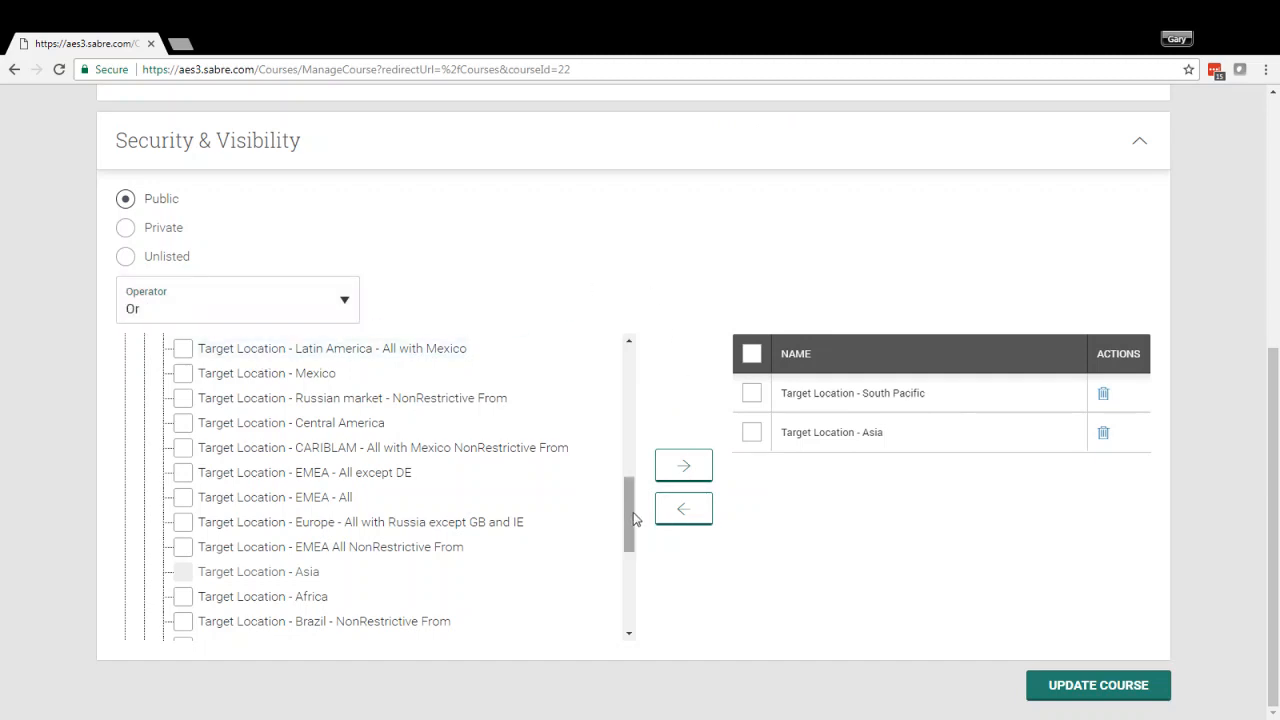
Remove the South Pacific and Asia target locations from the selected visibility groups
{"action": "left_click_drag", "start_coordinate": [630, 515], "coordinate": [636, 625]}
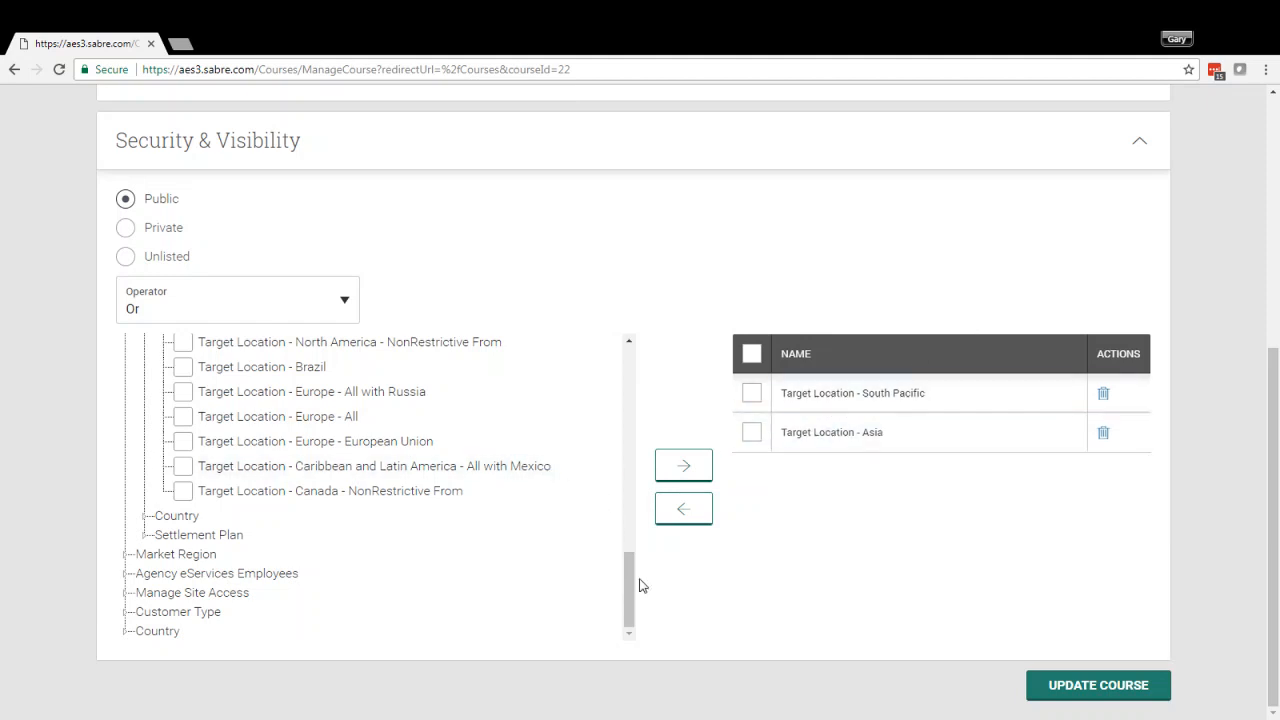
{"action": "left_click_drag", "start_coordinate": [630, 590], "coordinate": [649, 366]}
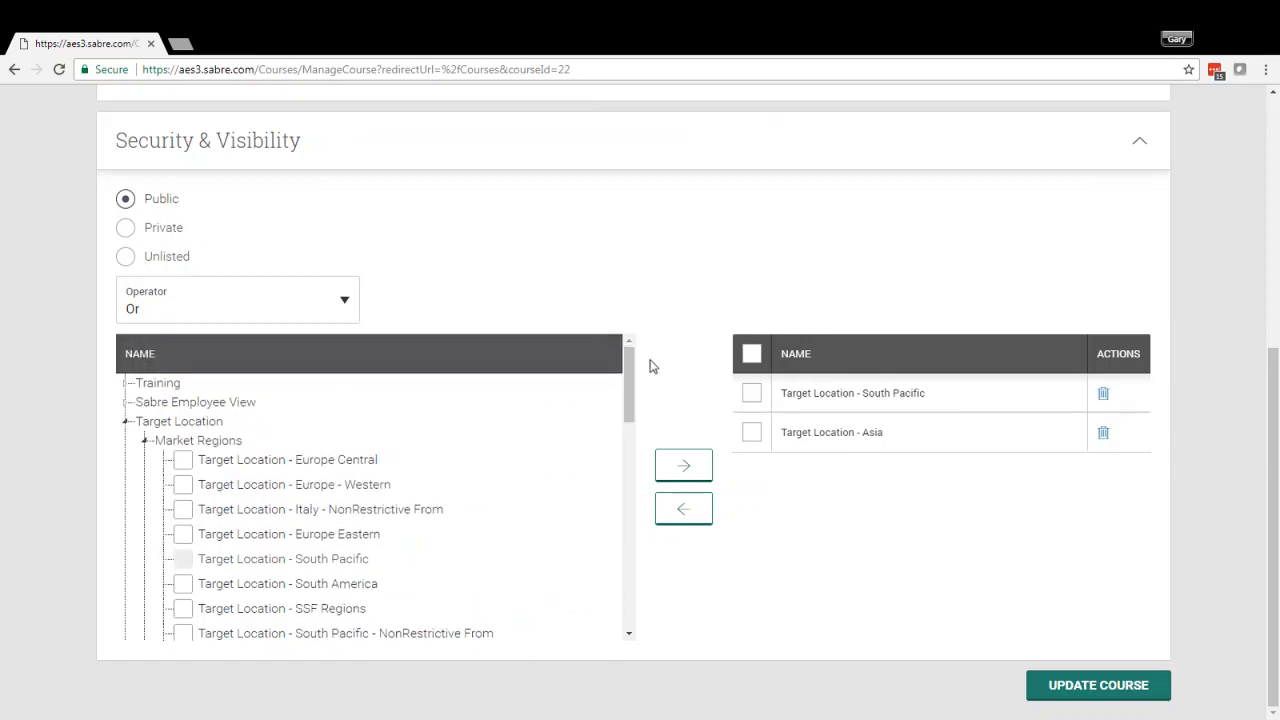
{"action": "left_click", "coordinate": [838, 435]}
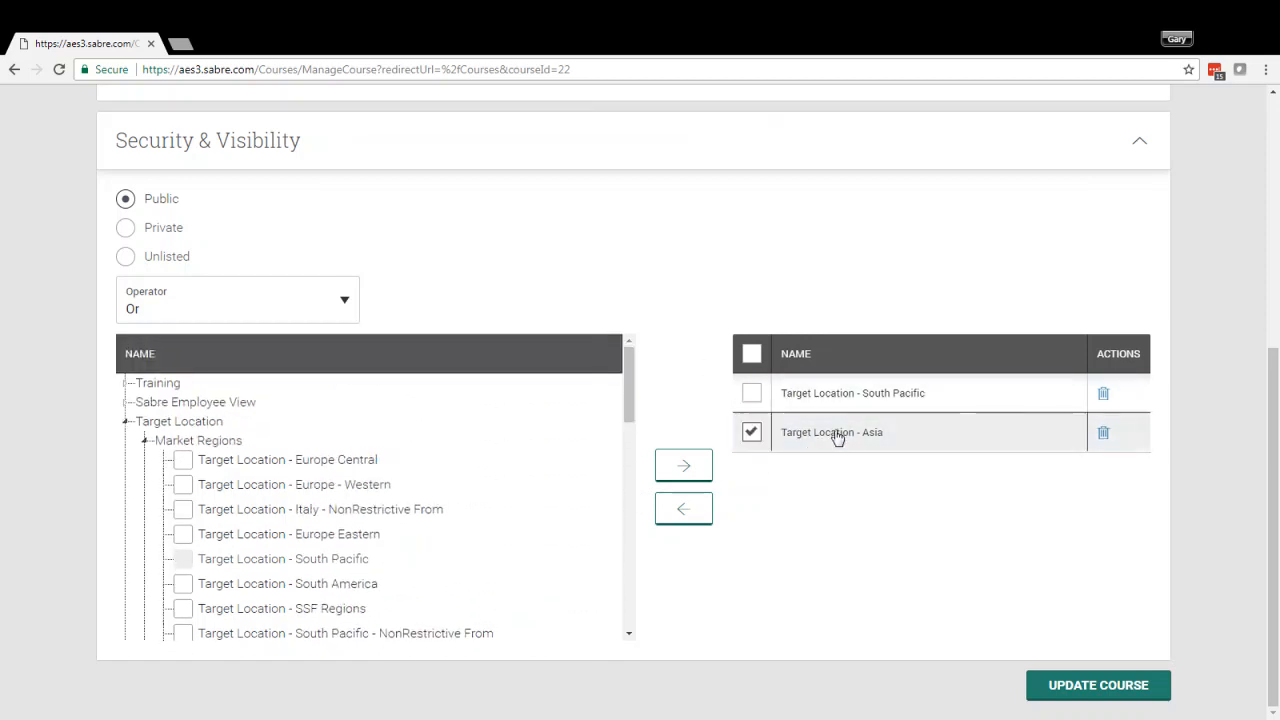
{"action": "left_click", "coordinate": [752, 394]}
{"action": "left_click", "coordinate": [690, 510]}
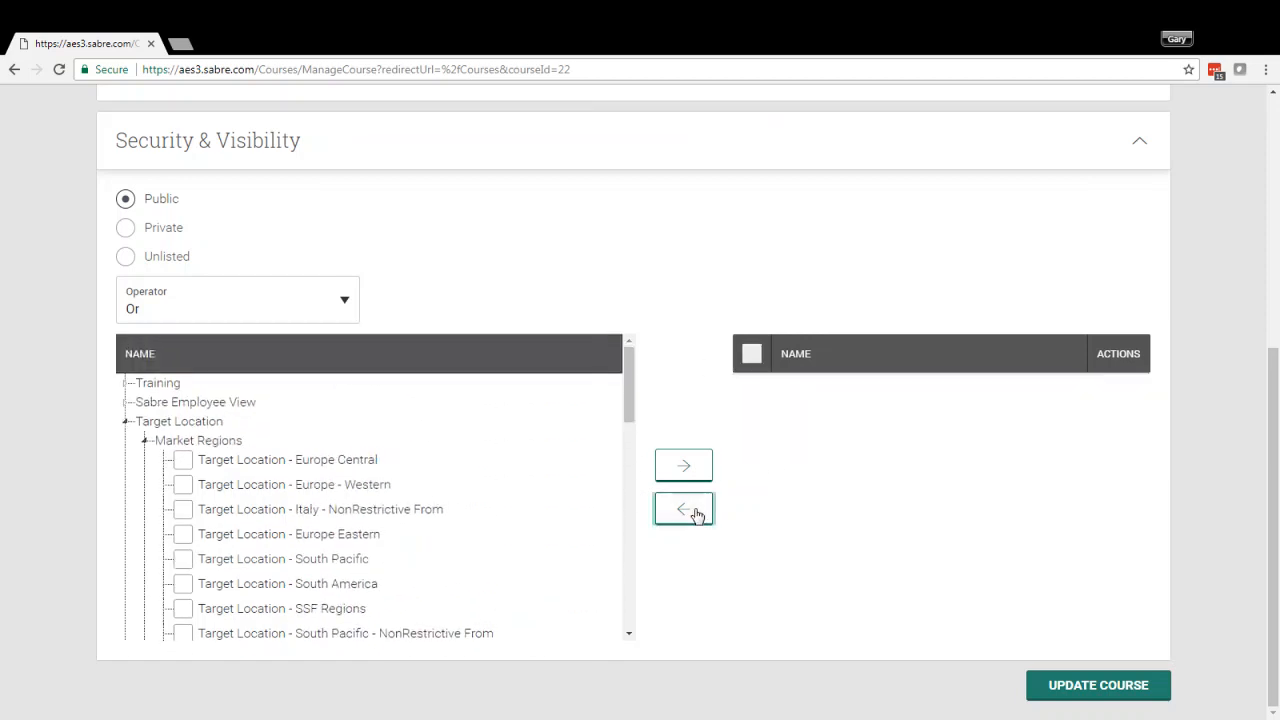
Add Malaysia and Norfolk Island from the Target Location countries to the selected visibility groups
{"action": "mouse_move", "coordinate": [628, 403]}
{"action": "left_mouse_down"}
{"action": "mouse_move", "coordinate": [628, 434]}
{"action": "mouse_move", "coordinate": [629, 407]}
{"action": "left_mouse_up"}
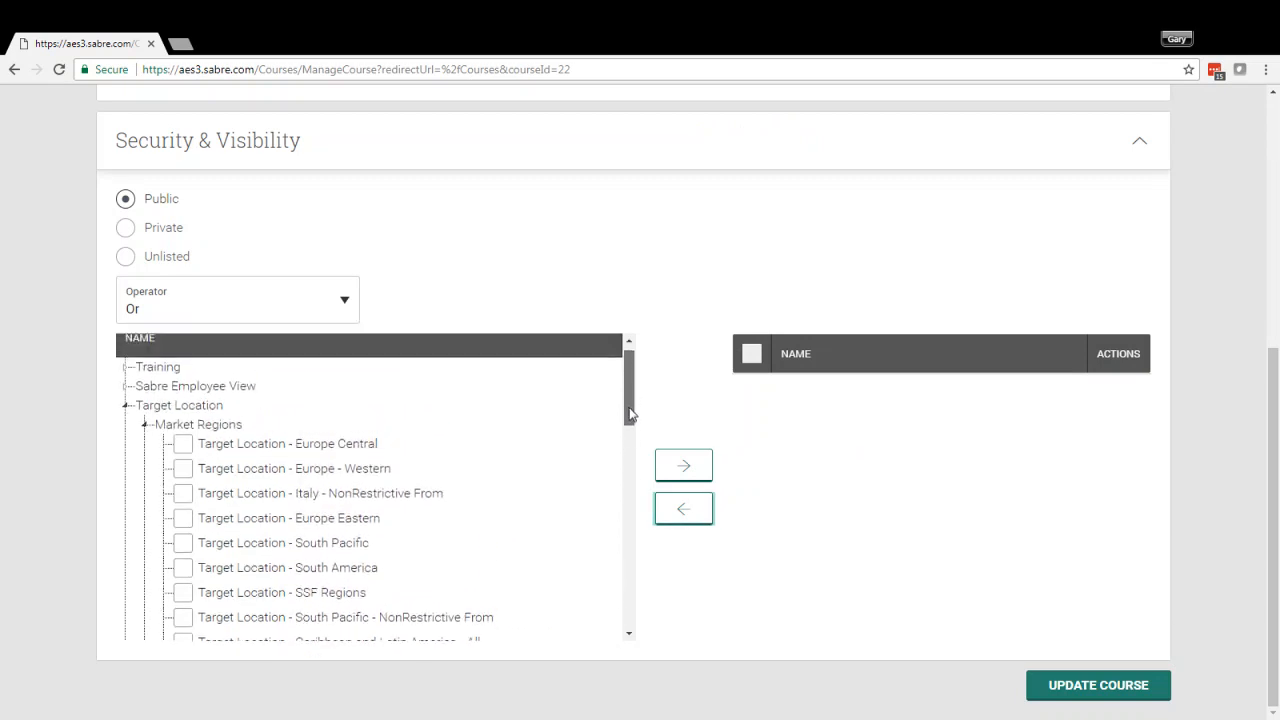
{"action": "left_click", "coordinate": [144, 425]}
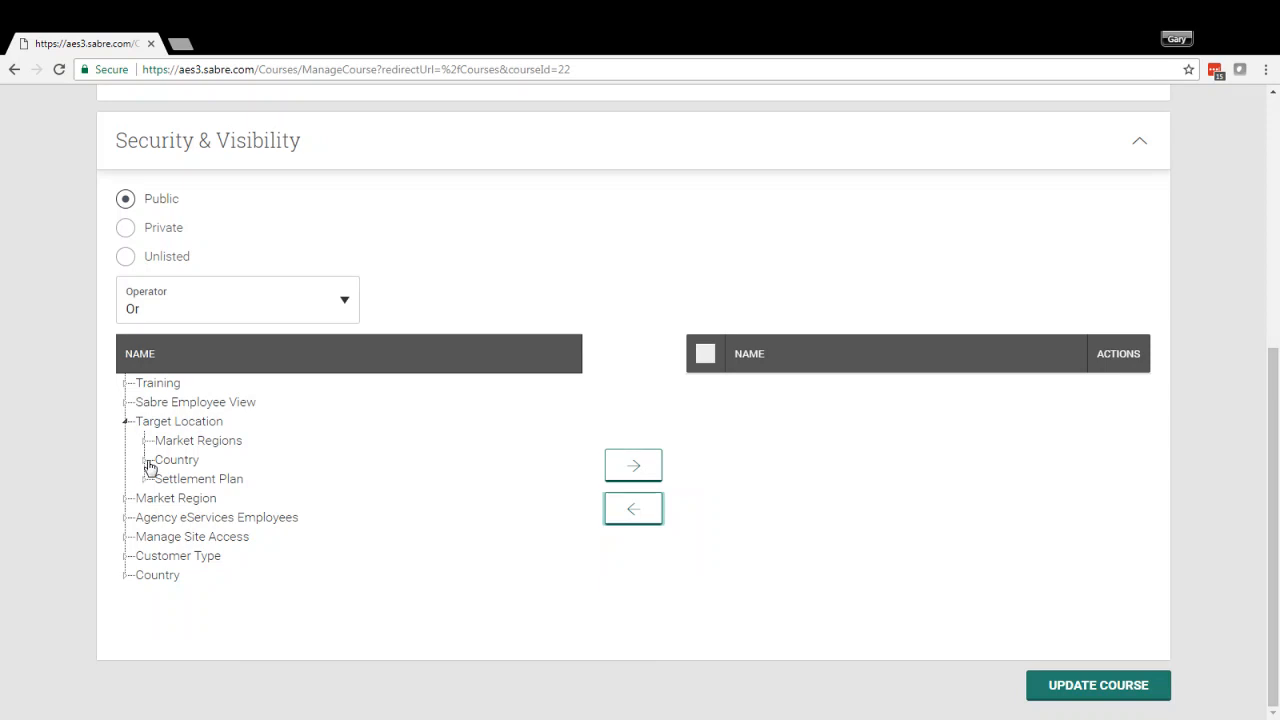
{"action": "left_click", "coordinate": [145, 460]}
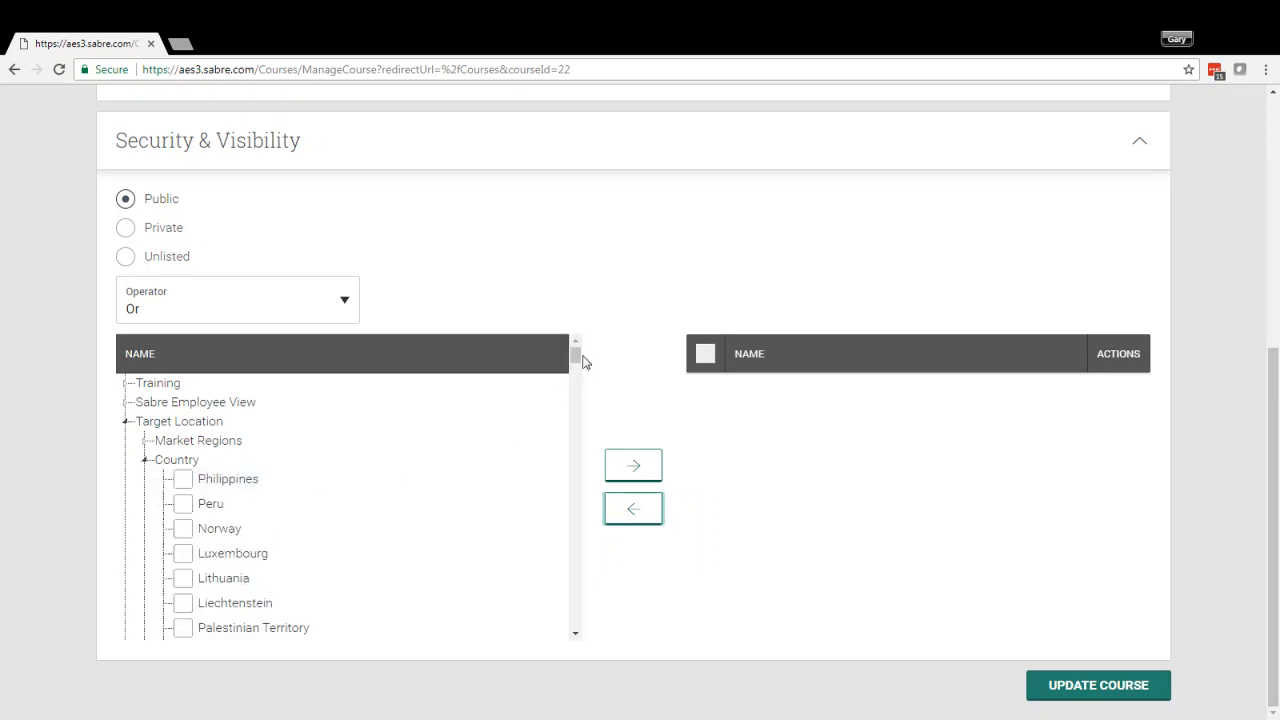
{"action": "left_click_drag", "start_coordinate": [575, 355], "coordinate": [575, 370]}
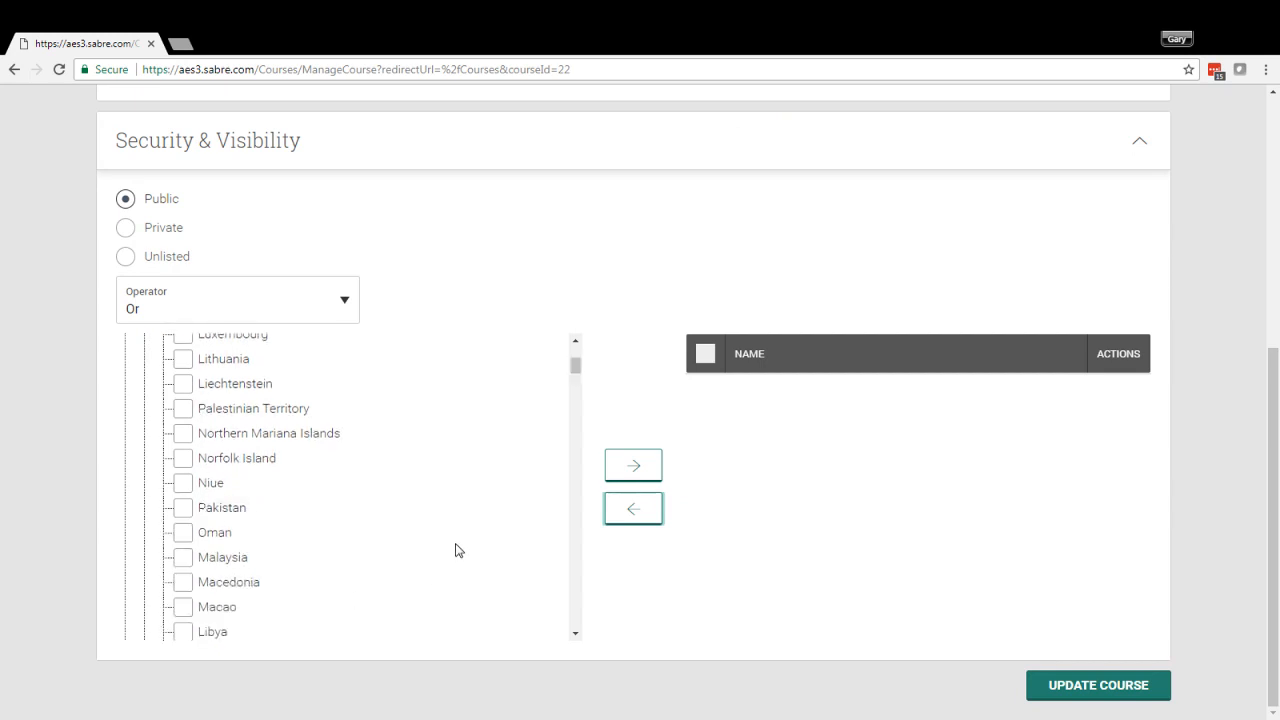
{"action": "left_click", "coordinate": [186, 562]}
{"action": "left_click", "coordinate": [186, 461]}
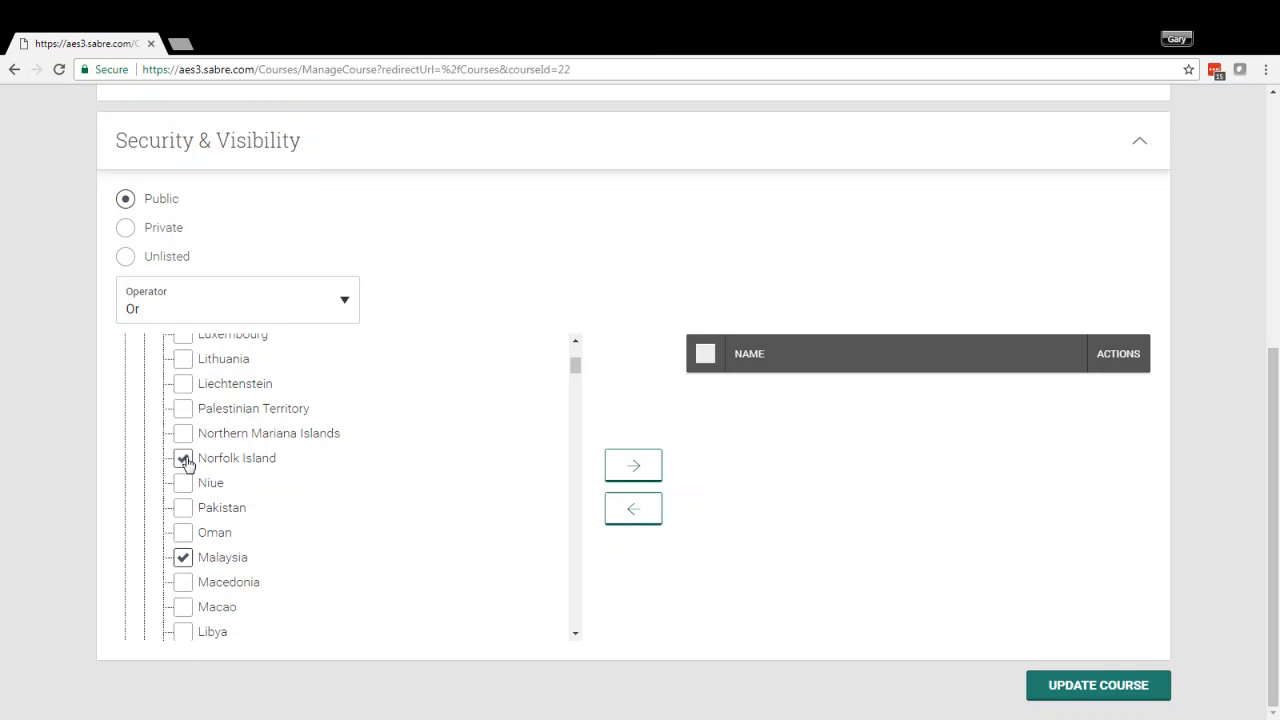
{"action": "left_click", "coordinate": [634, 467]}
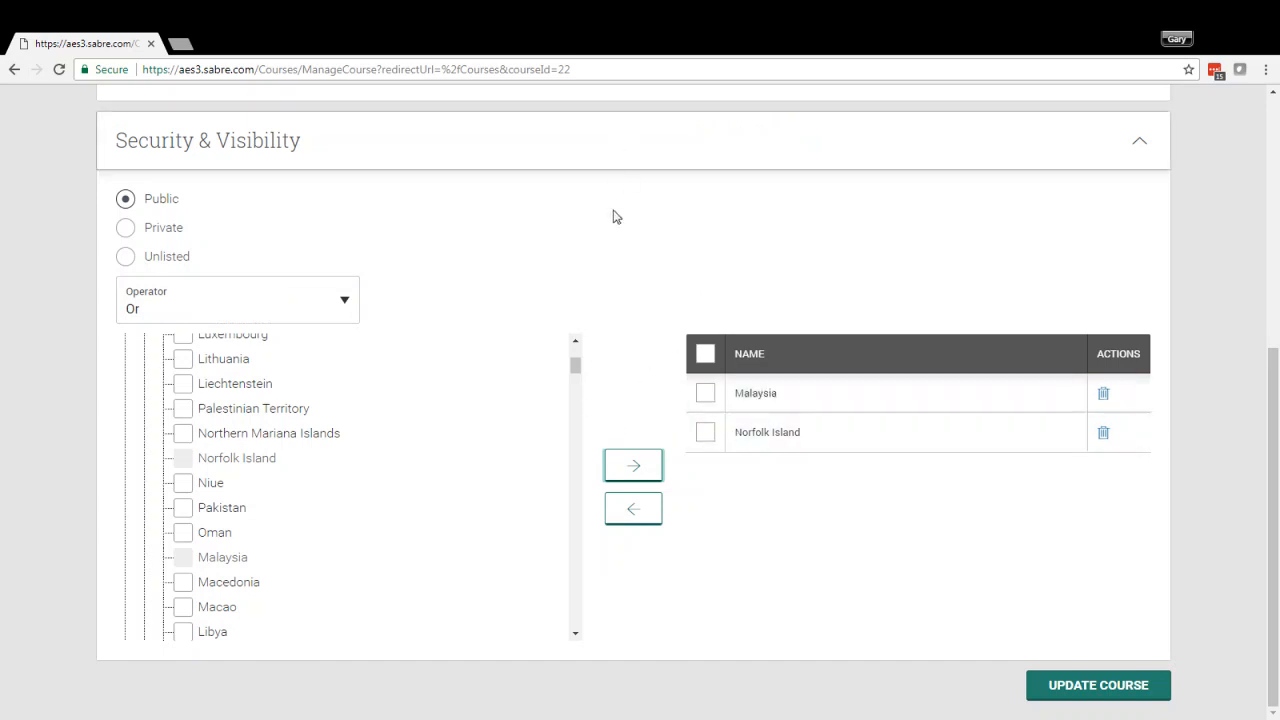
Switch the visibility operator to And and back to Or
{"action": "left_click", "coordinate": [263, 314]}
{"action": "left_click", "coordinate": [246, 344]}
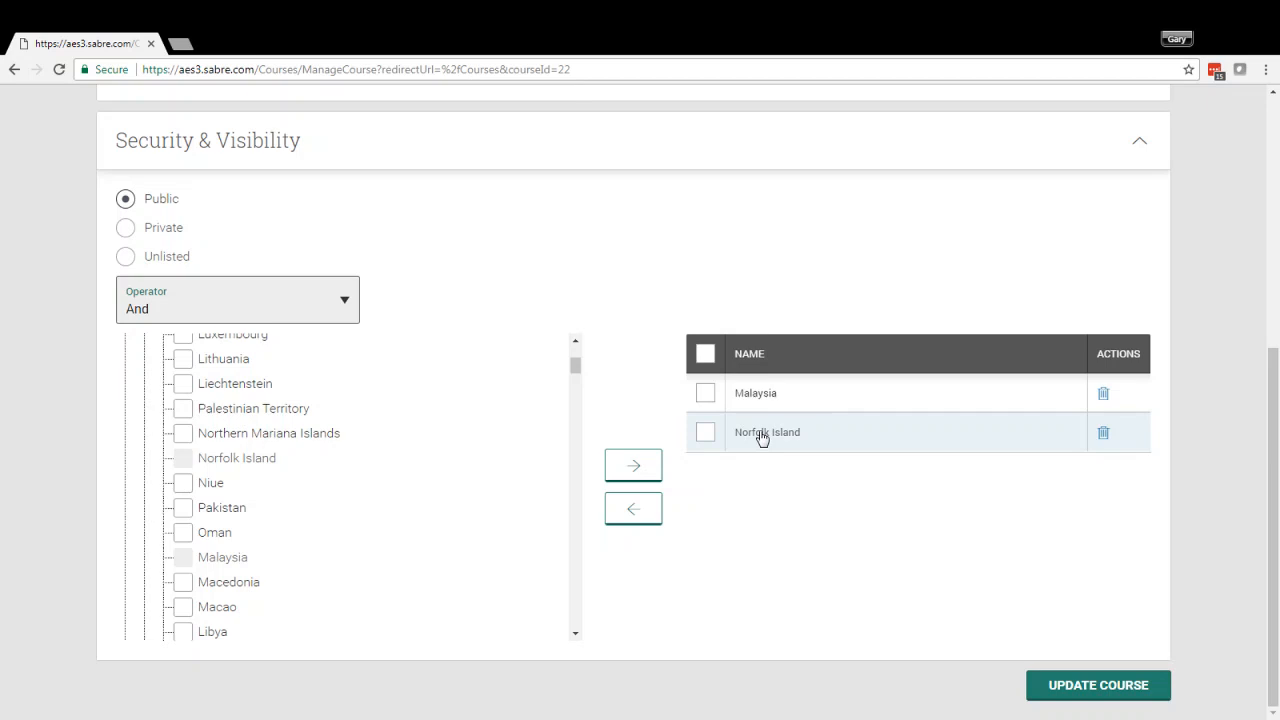
{"action": "left_click", "coordinate": [266, 309]}
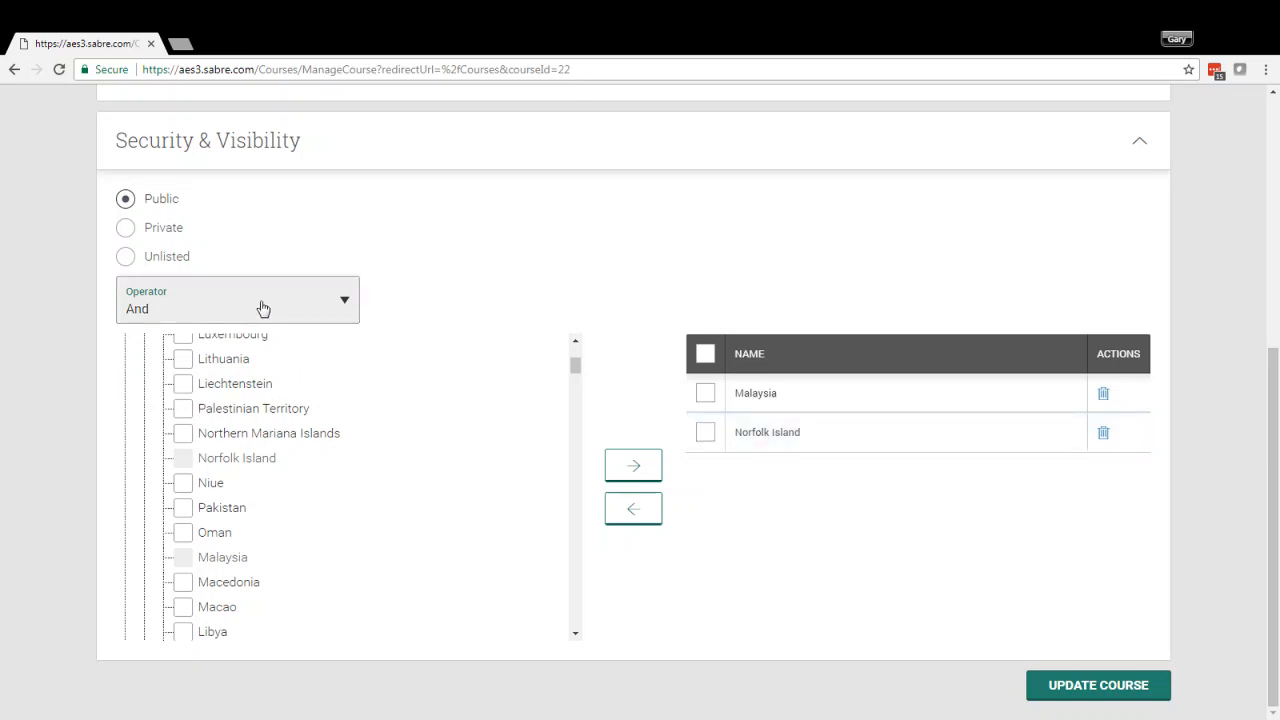
{"action": "left_click", "coordinate": [235, 355]}
{"action": "left_click", "coordinate": [703, 287]}
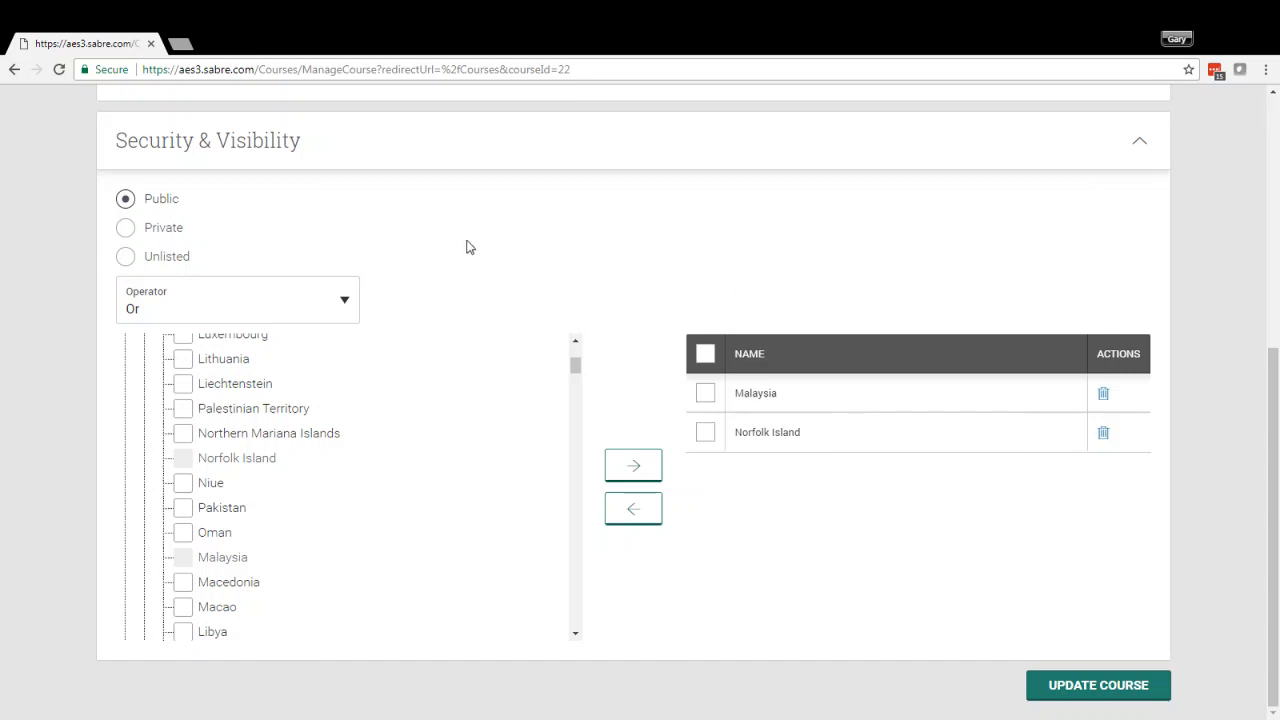
{"action": "left_click_drag", "start_coordinate": [572, 370], "coordinate": [572, 371]}
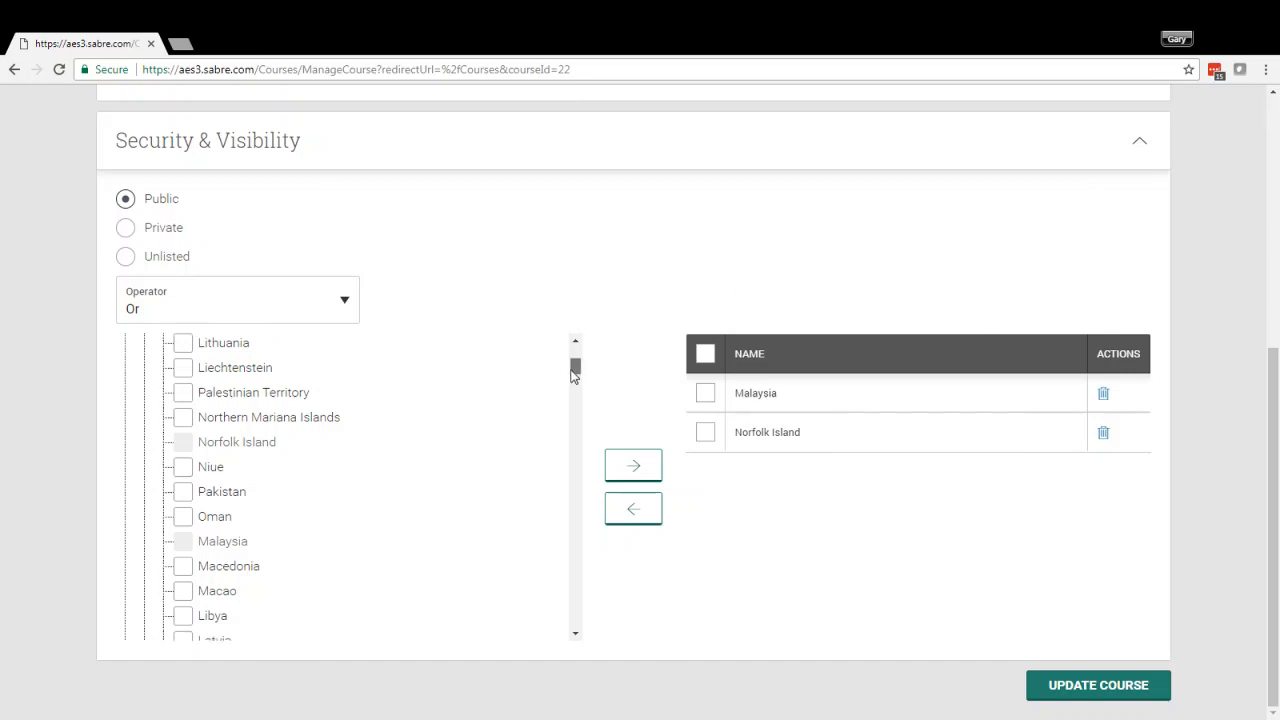